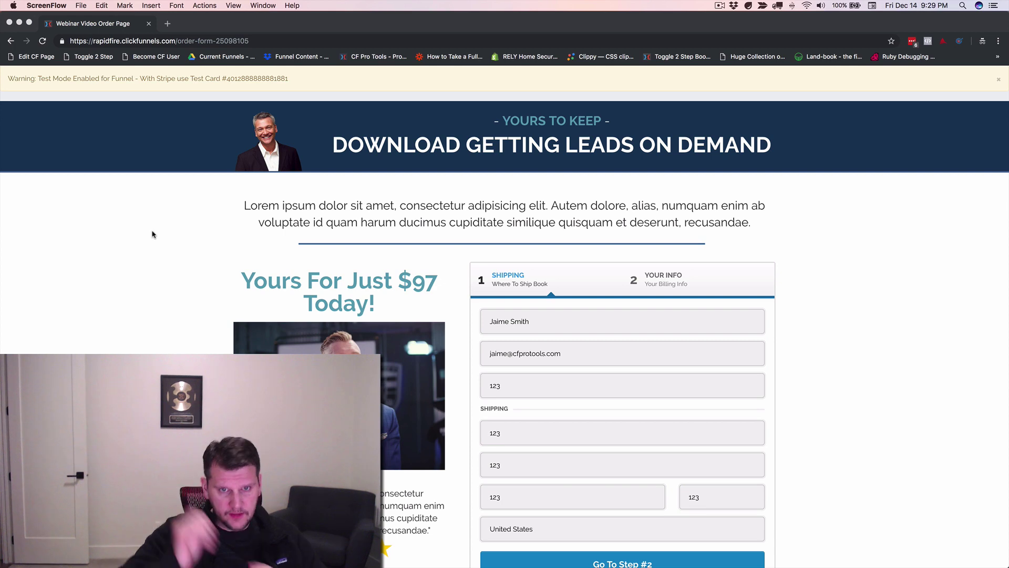
Review the first step of the order form and continue to step #2
scroll(150, 234, "down", 2)
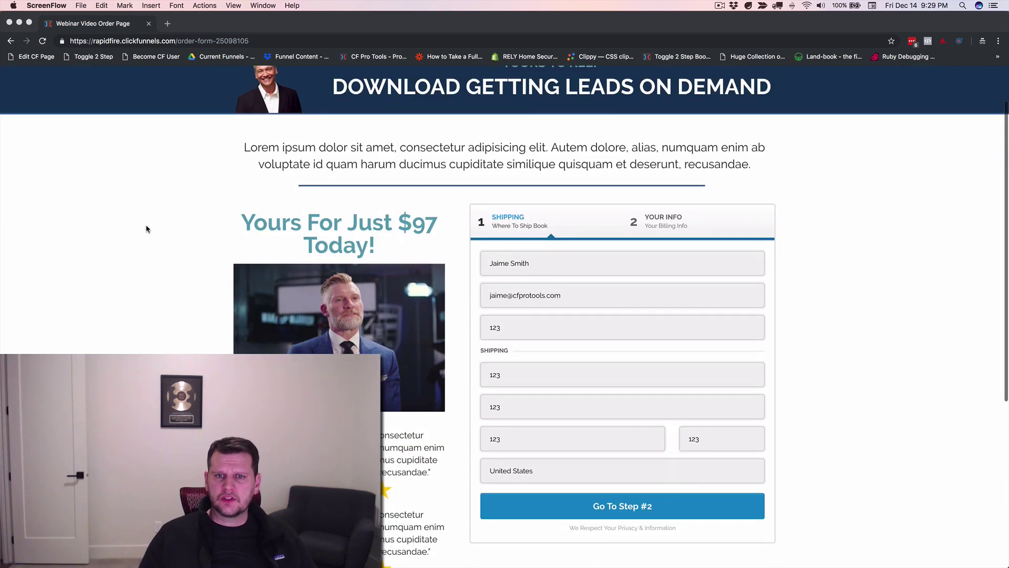
scroll(147, 229, "up", 2)
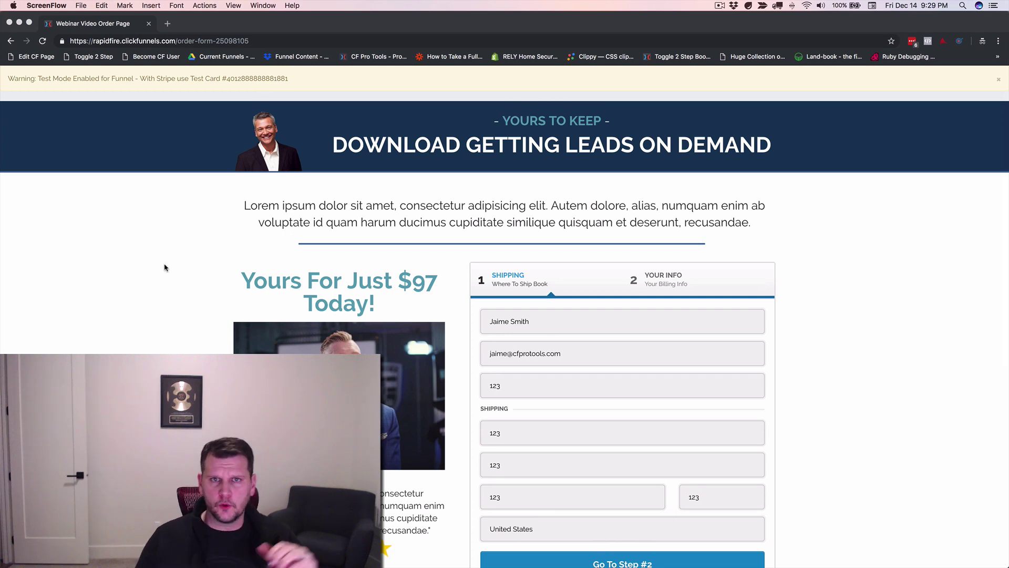
scroll(156, 266, "down", 2)
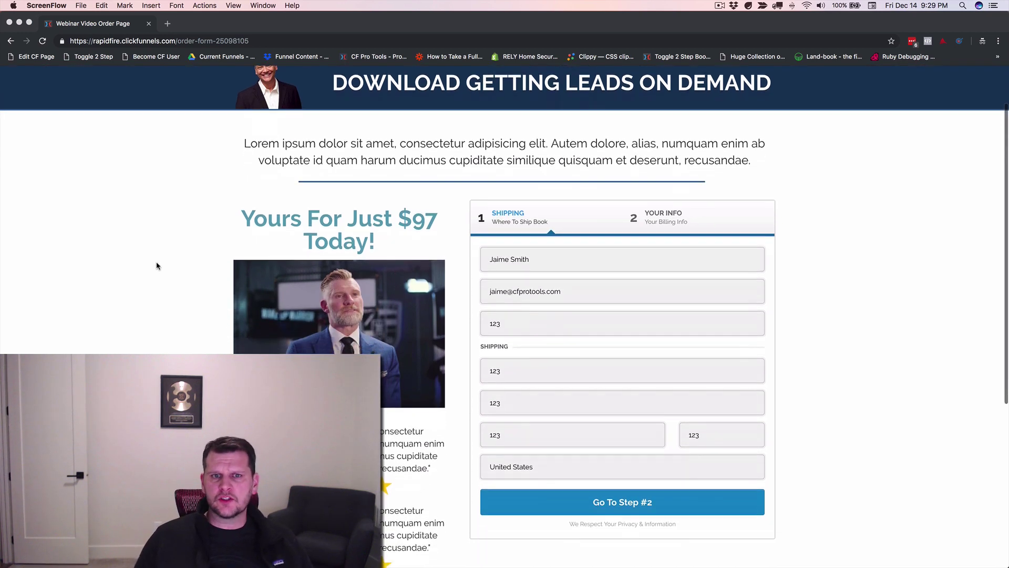
scroll(153, 258, "up", 3)
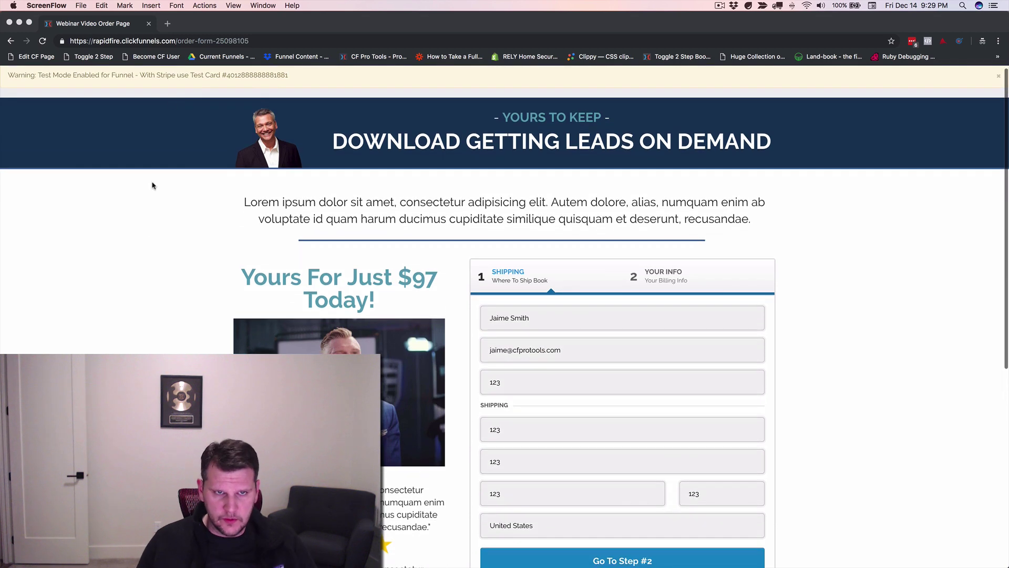
scroll(185, 256, "down", 1)
scroll(184, 256, "down", 3)
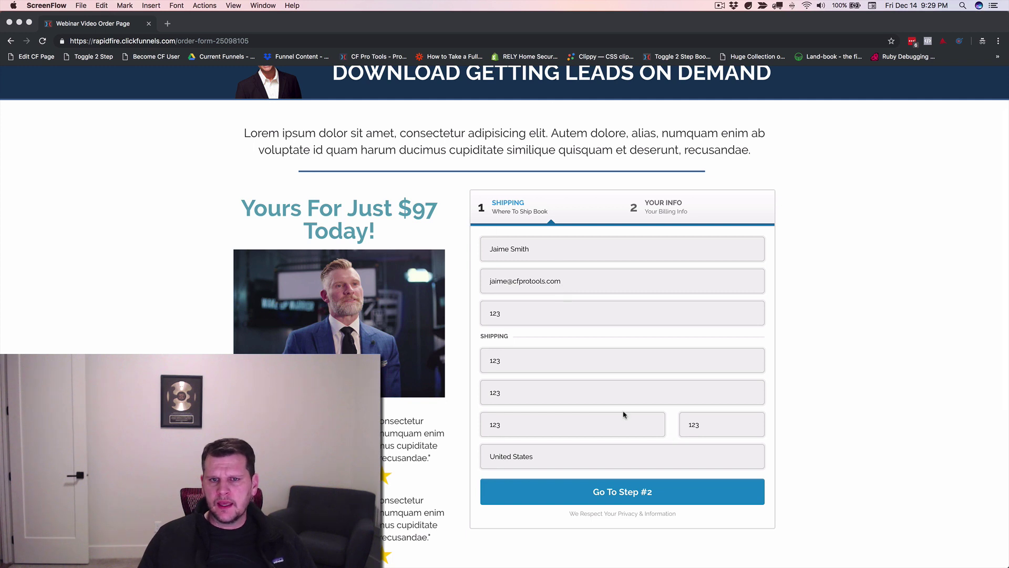
left_click(611, 491)
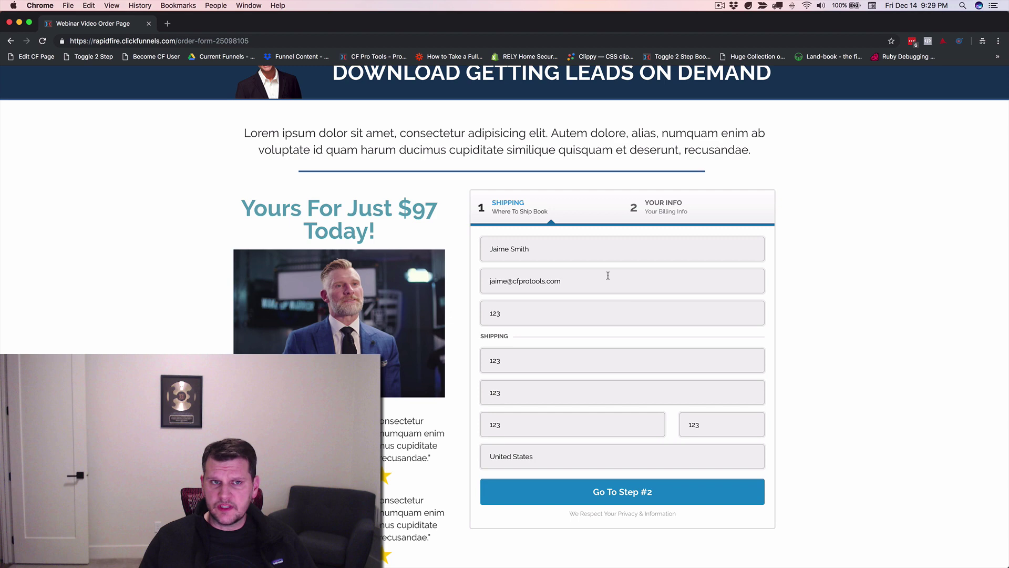
left_click(629, 493)
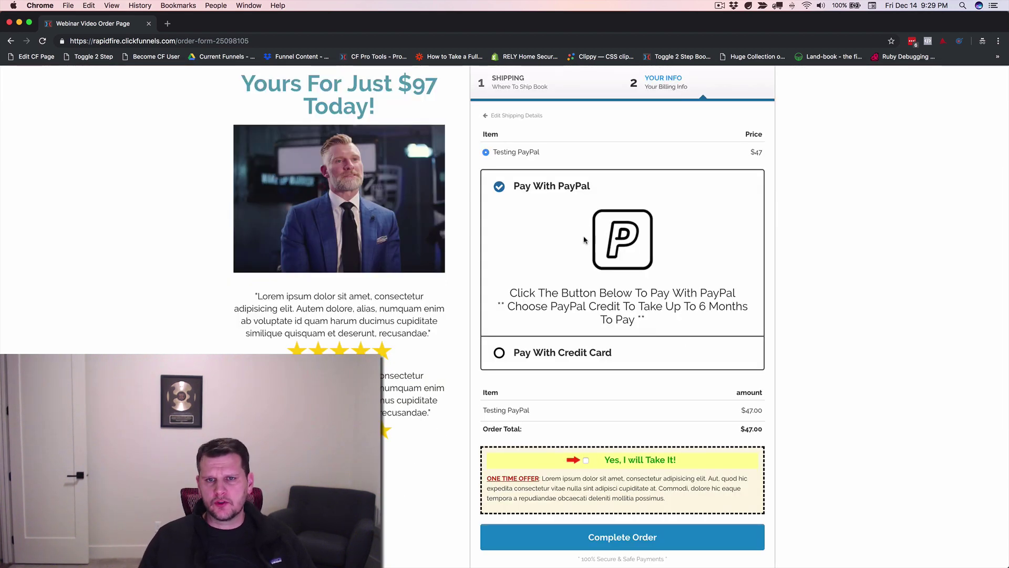
Highlight the 'Testing PayPal' item name on the billing step, then clear the highlight
scroll(520, 168, "up", 1)
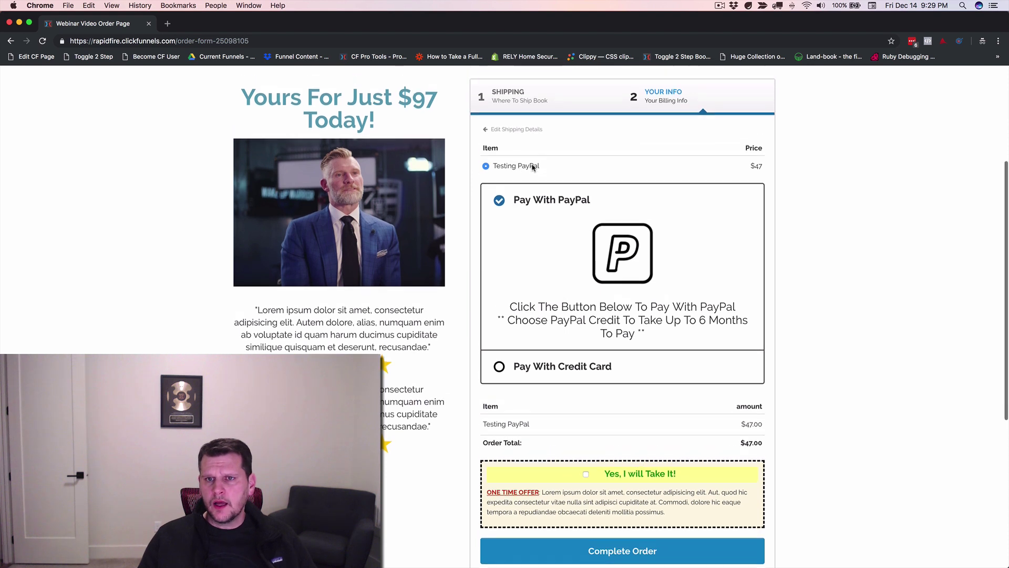
left_click_drag(502, 185, 568, 180)
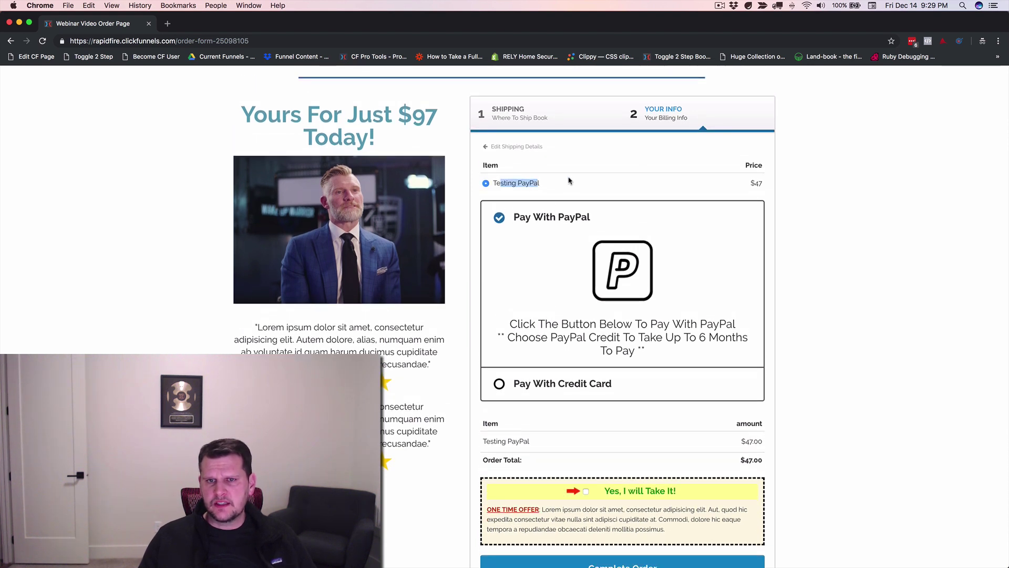
left_click(553, 180)
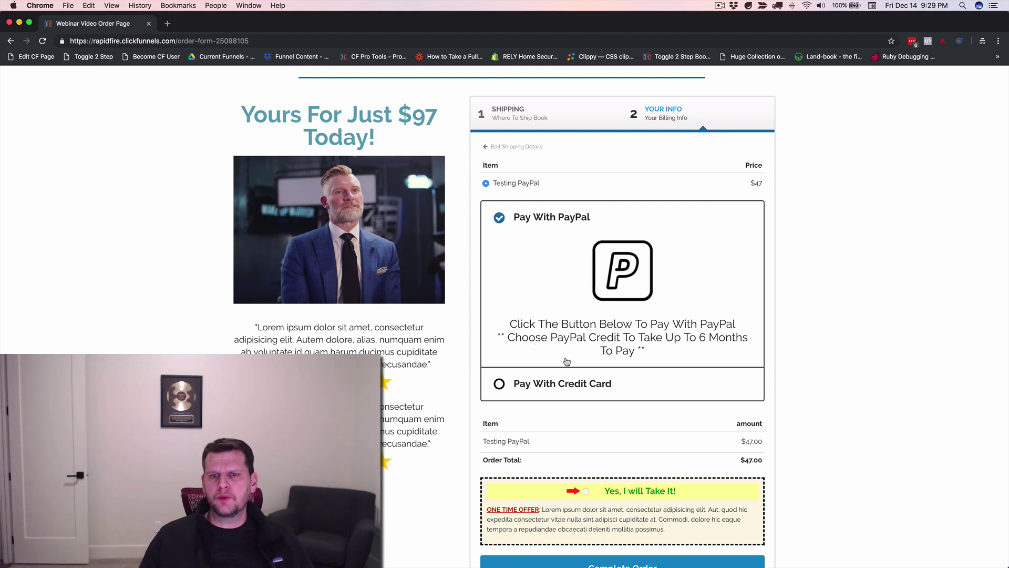
Compare credit card and PayPal options, then add the $37.00 PayPal Bump Product
left_click(531, 384)
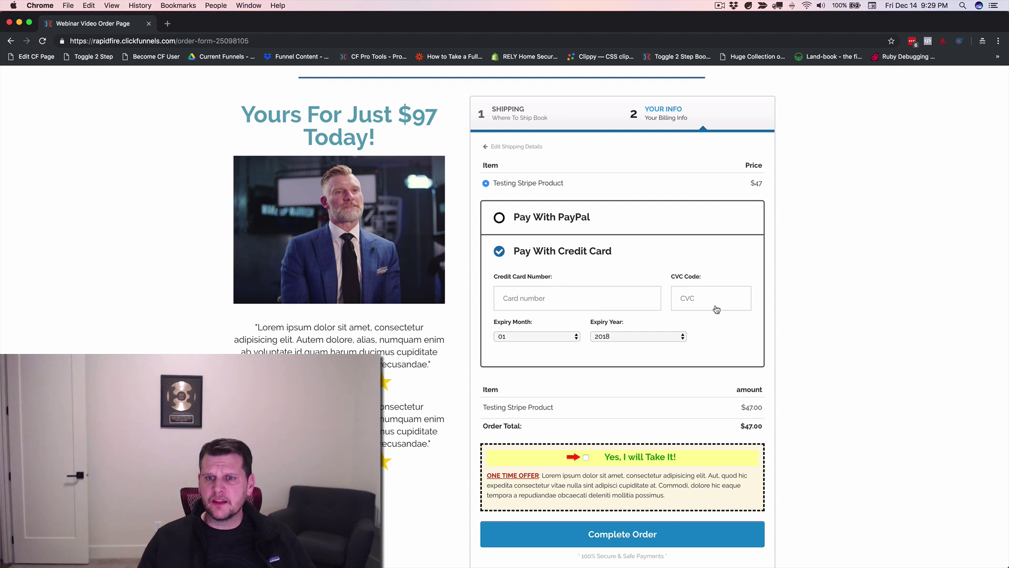
left_click(543, 219)
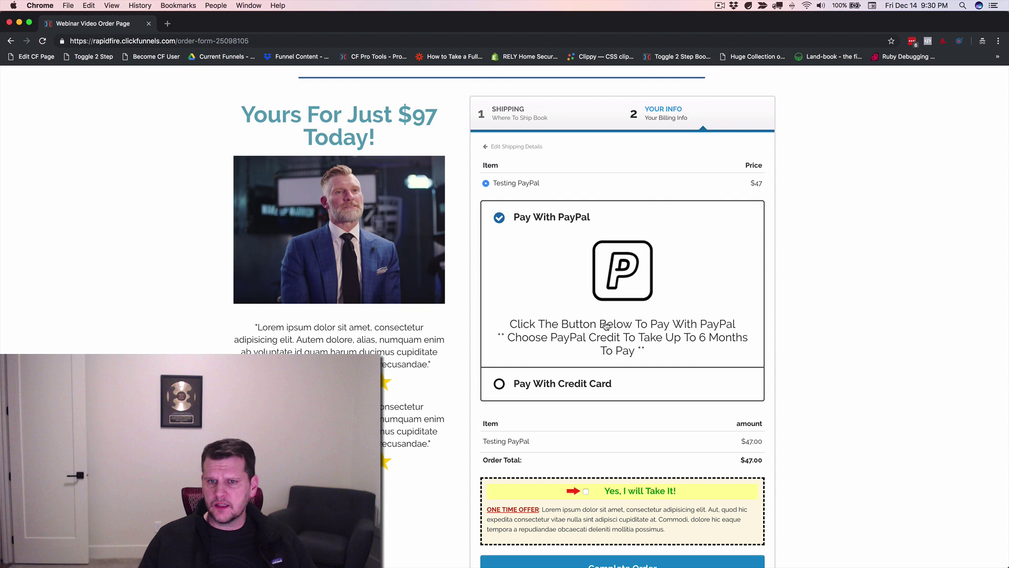
scroll(572, 273, "down", 2)
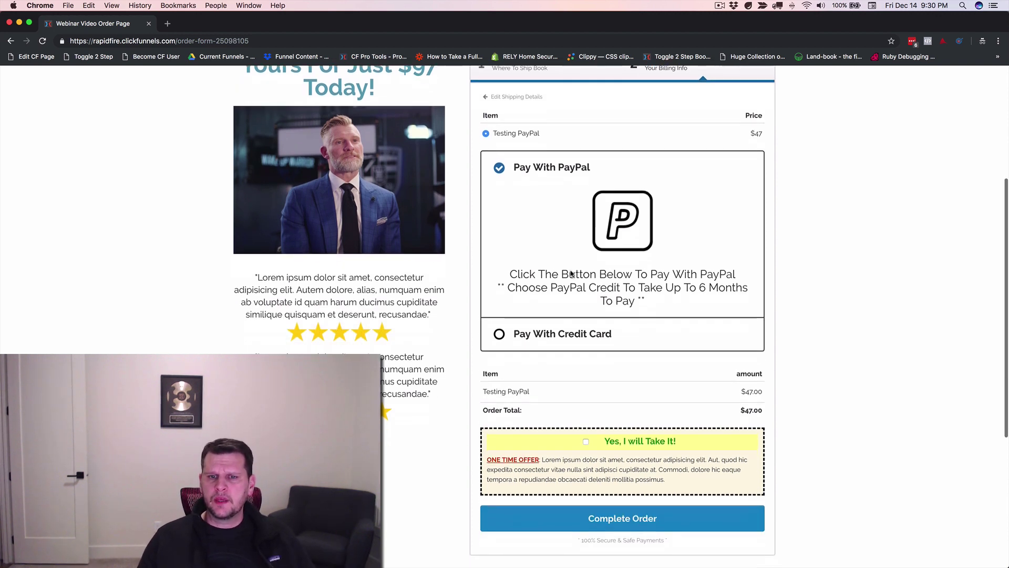
scroll(571, 273, "down", 1)
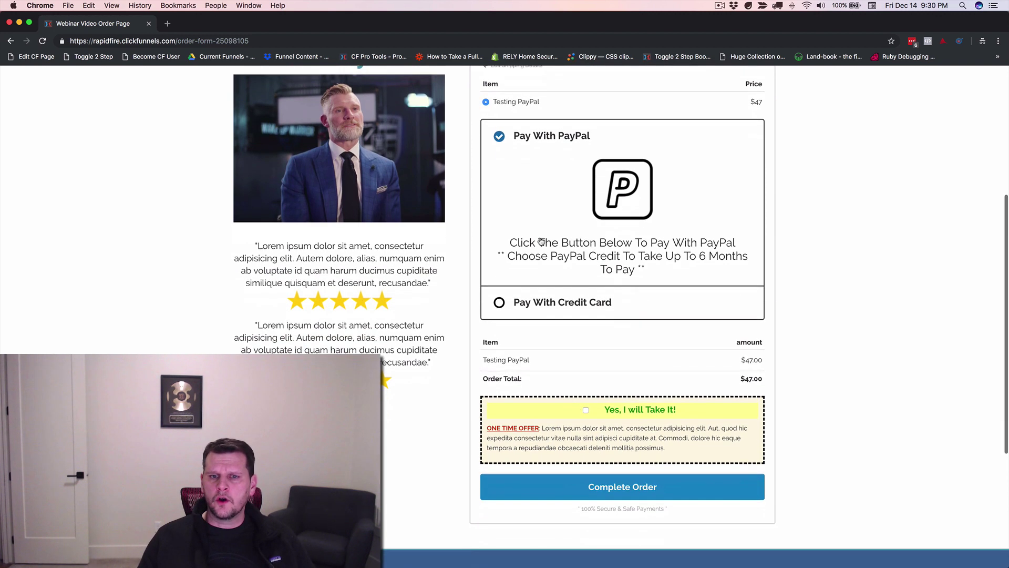
left_click(586, 411)
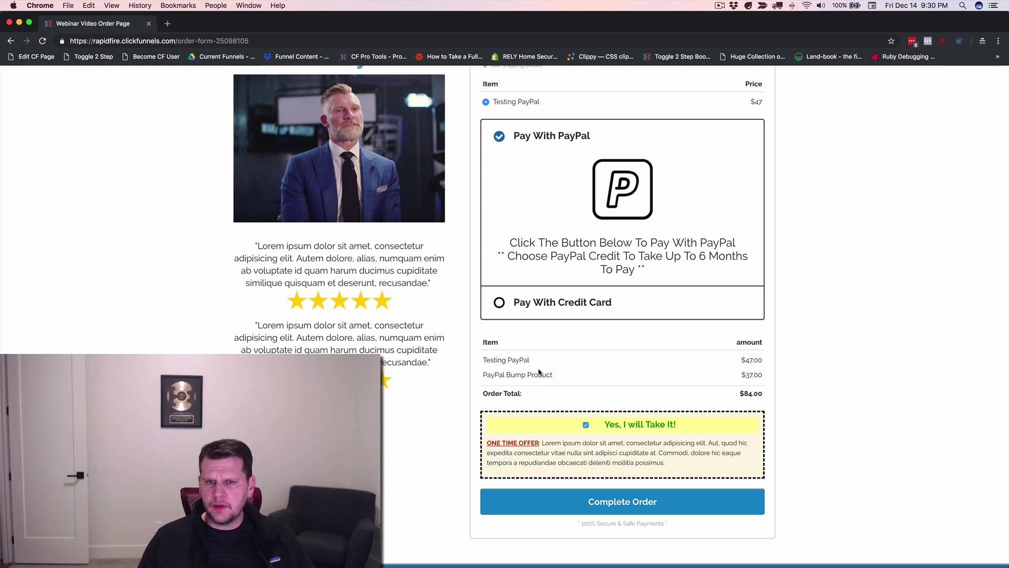
scroll(533, 363, "up", 1)
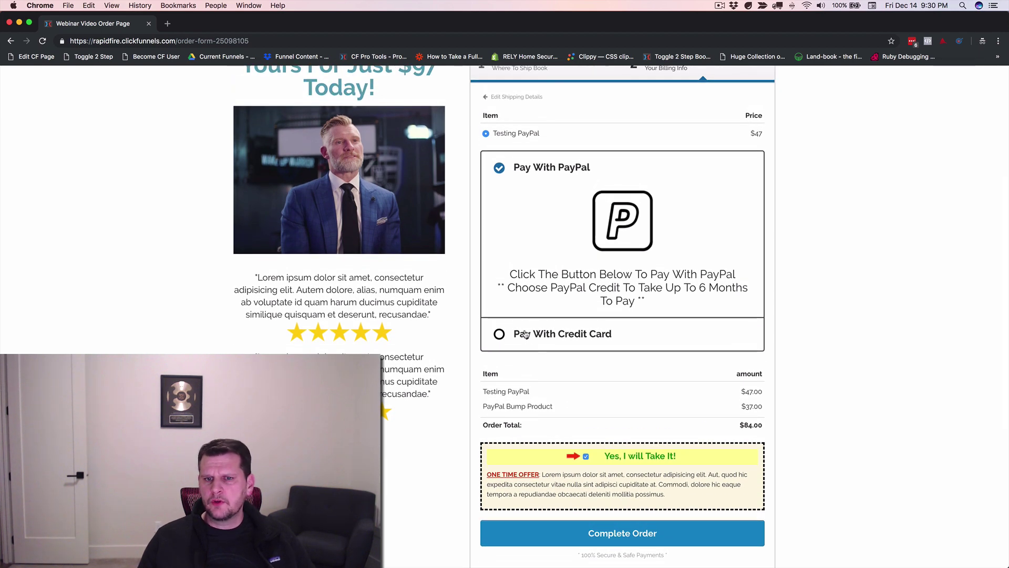
Toggle to credit card to show Stripe products, then leave Pay With PayPal selected at $84.00
left_click(534, 335)
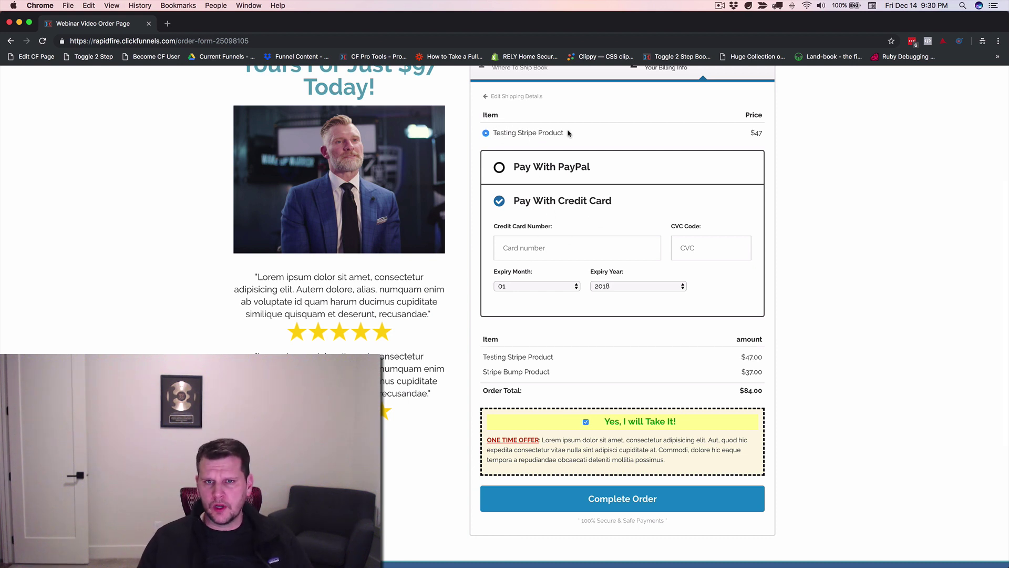
left_click(513, 173)
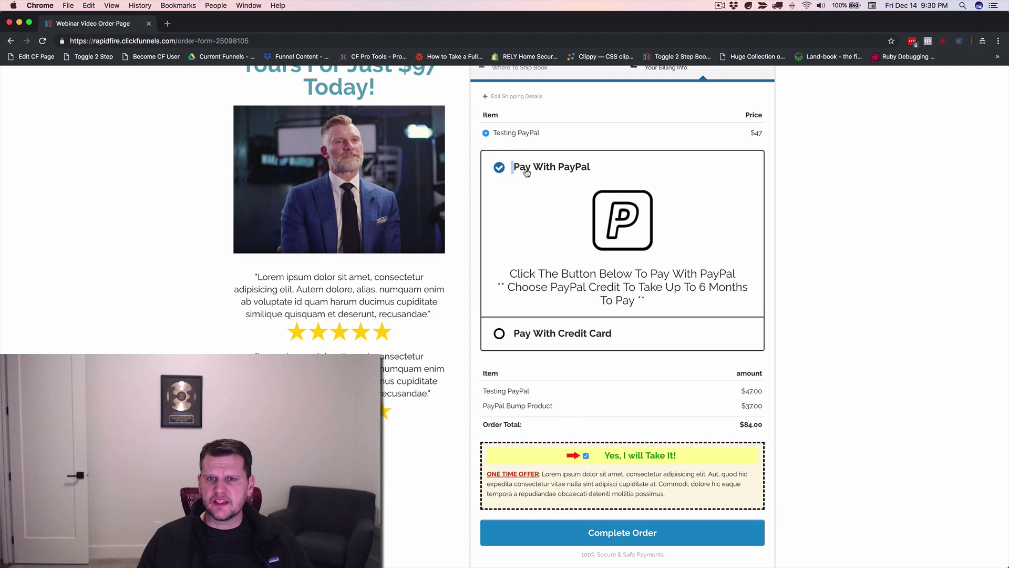
scroll(527, 328, "down", 1)
left_click(527, 328)
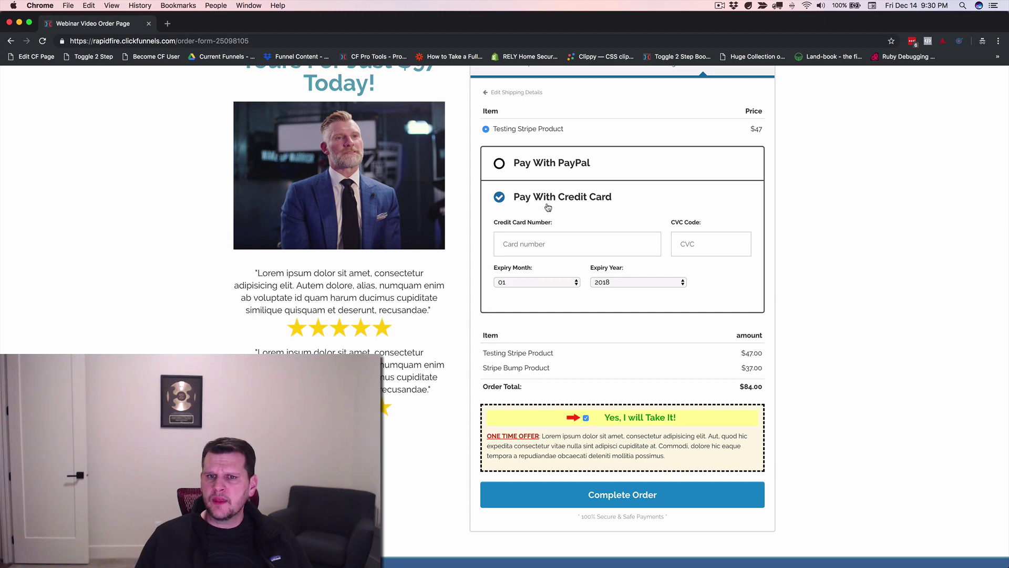
left_click(535, 170)
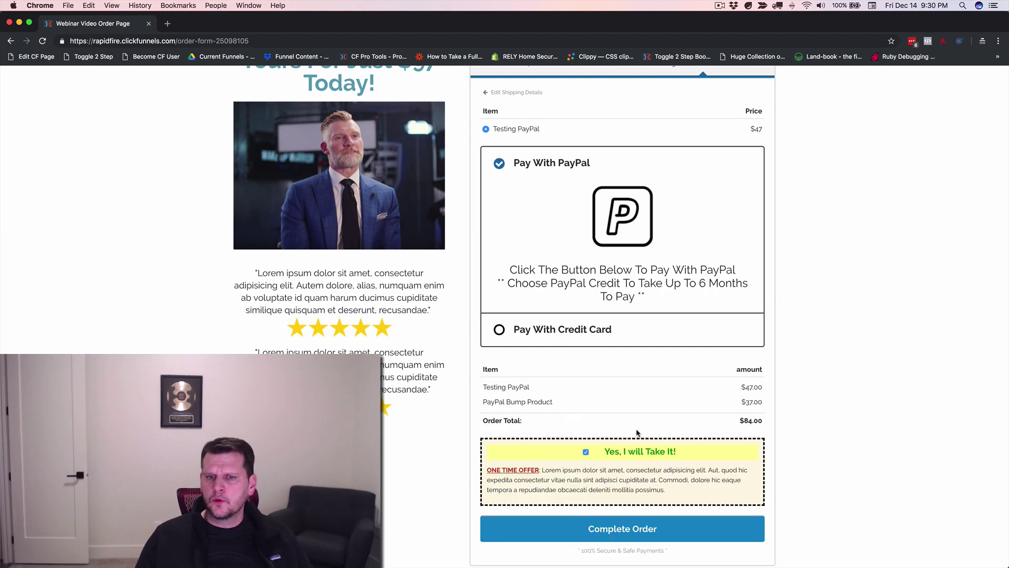
scroll(636, 427, "down", 3)
scroll(637, 427, "down", 2)
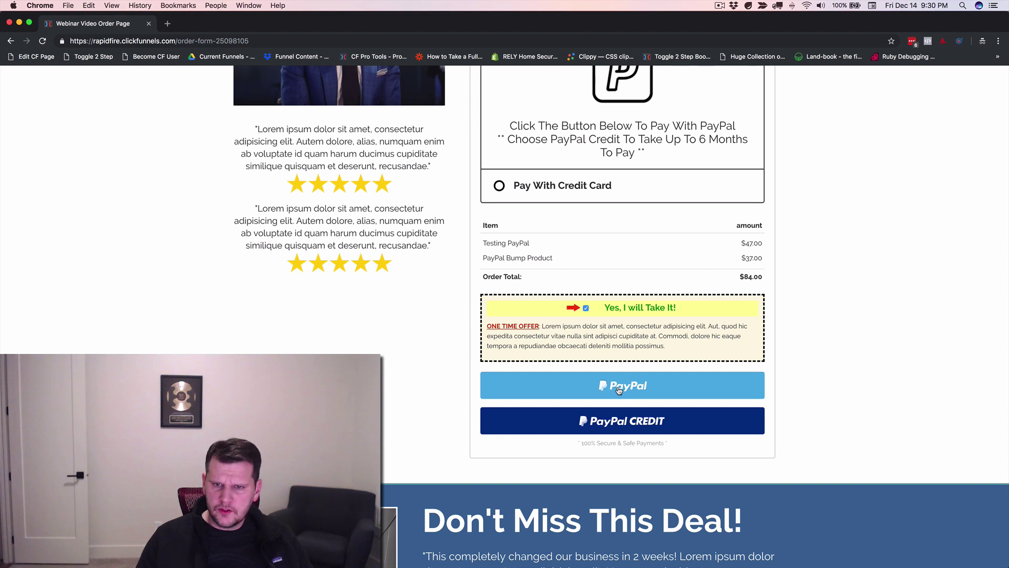
Launch PayPal checkout for the $84.00 order and position the sandbox checkout window over the page
left_click(619, 389)
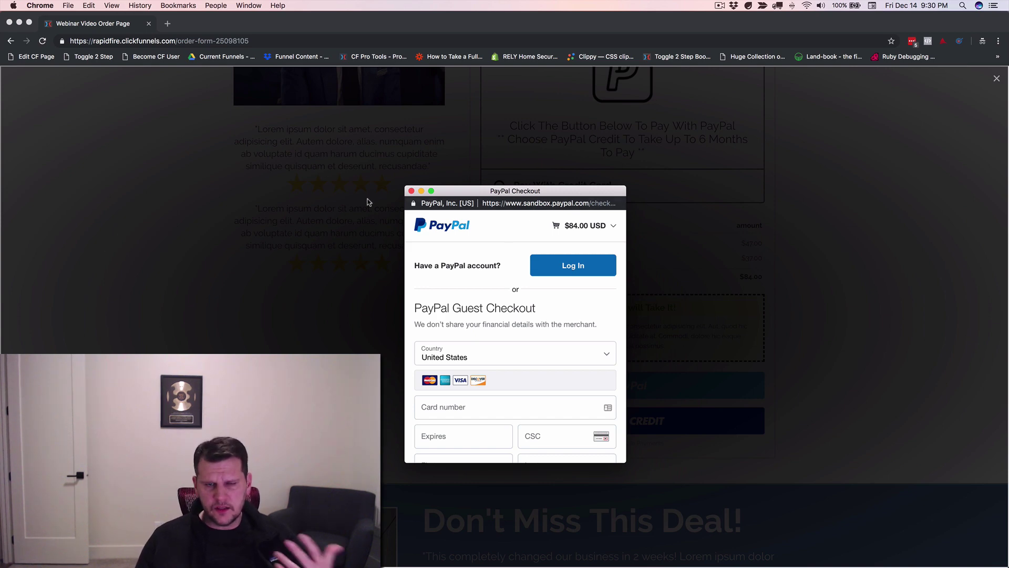
left_click(412, 191)
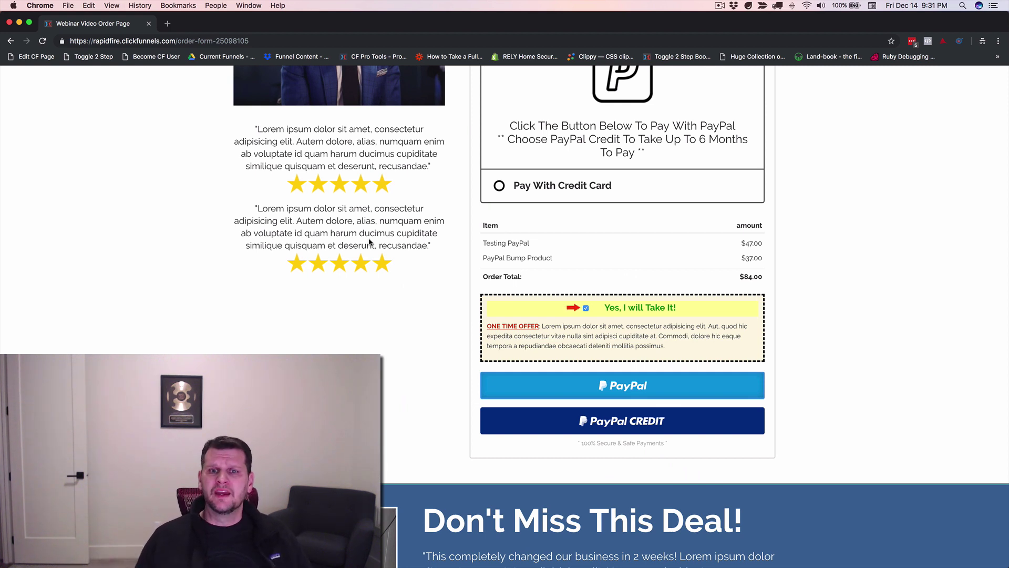
left_click(625, 387)
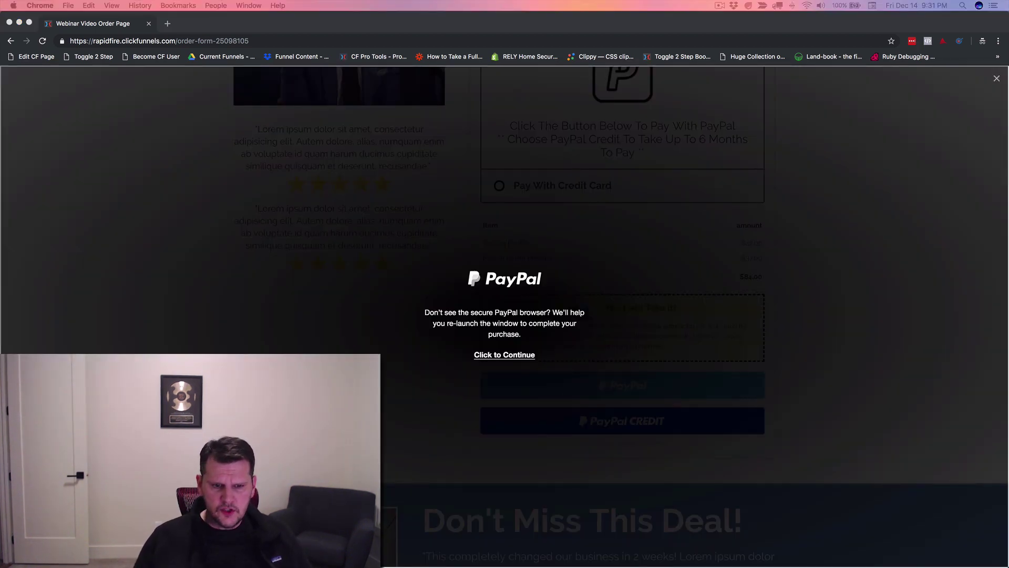
left_click_drag(594, 196, 503, 196)
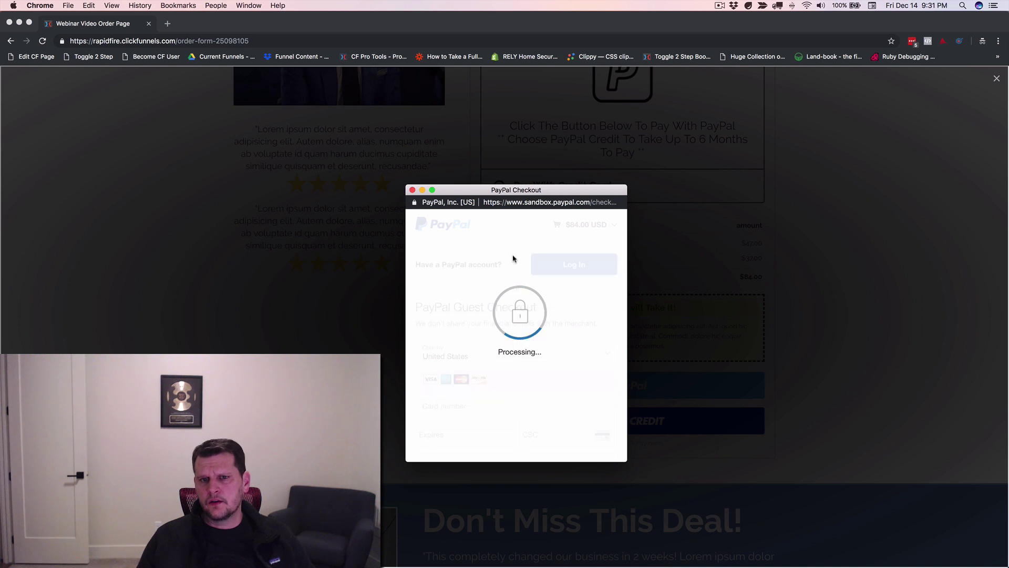
Log in with the sandbox buyer's e-mail and password, then pay $84.00 from PayPal Balance
left_click(572, 264)
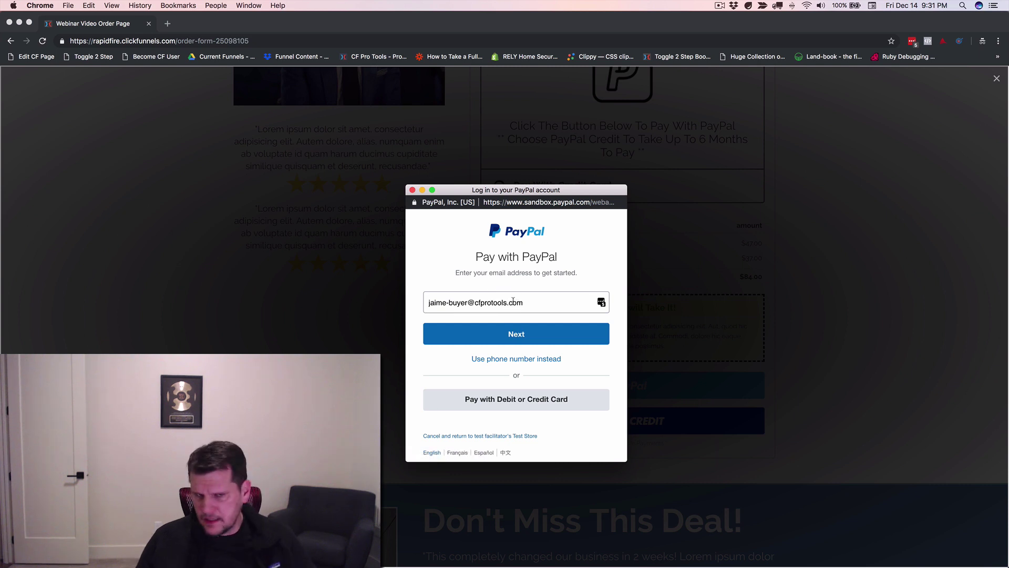
left_click(521, 337)
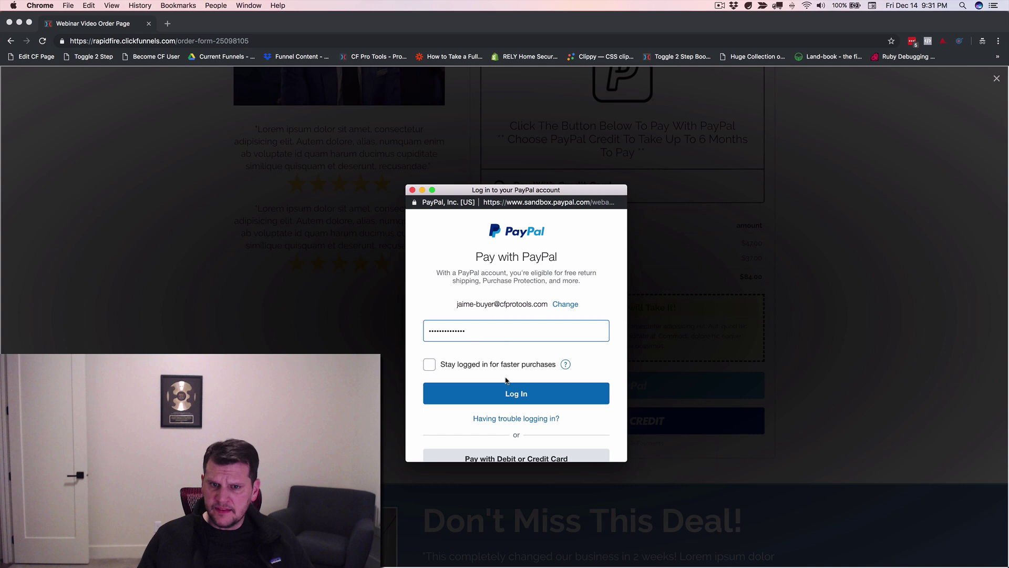
left_click(524, 395)
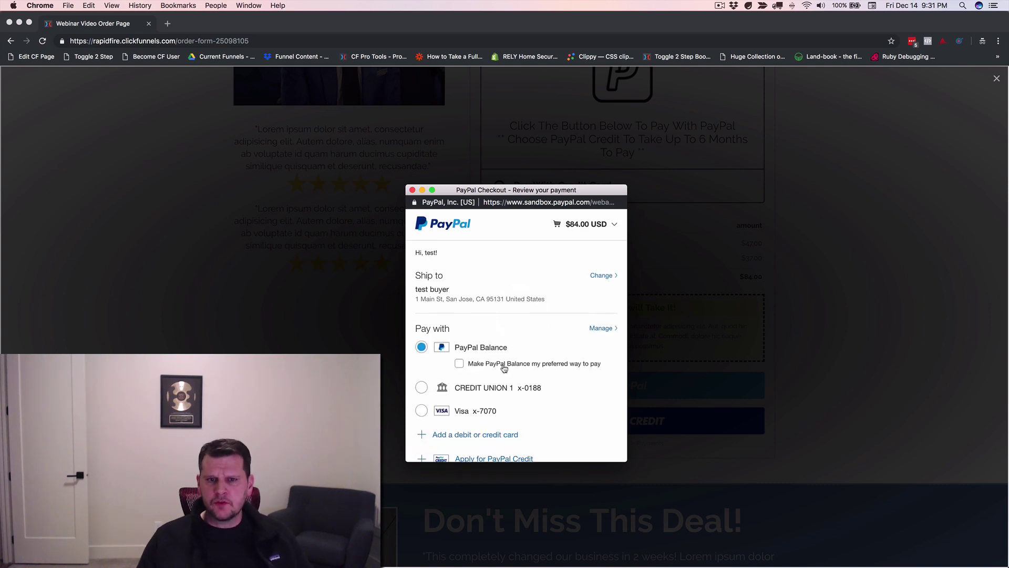
scroll(503, 368, "down", 3)
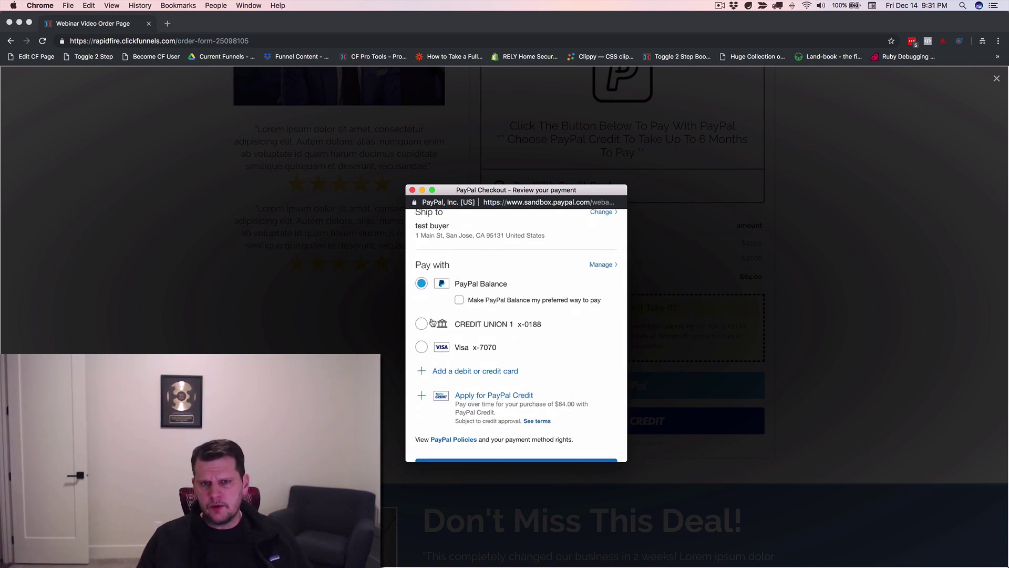
scroll(523, 341, "down", 3)
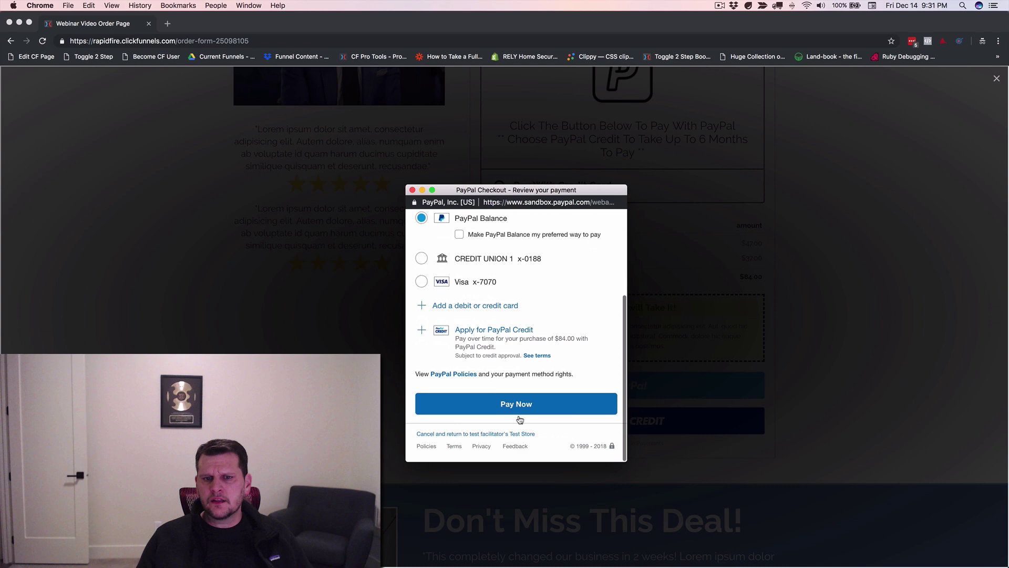
left_click(516, 409)
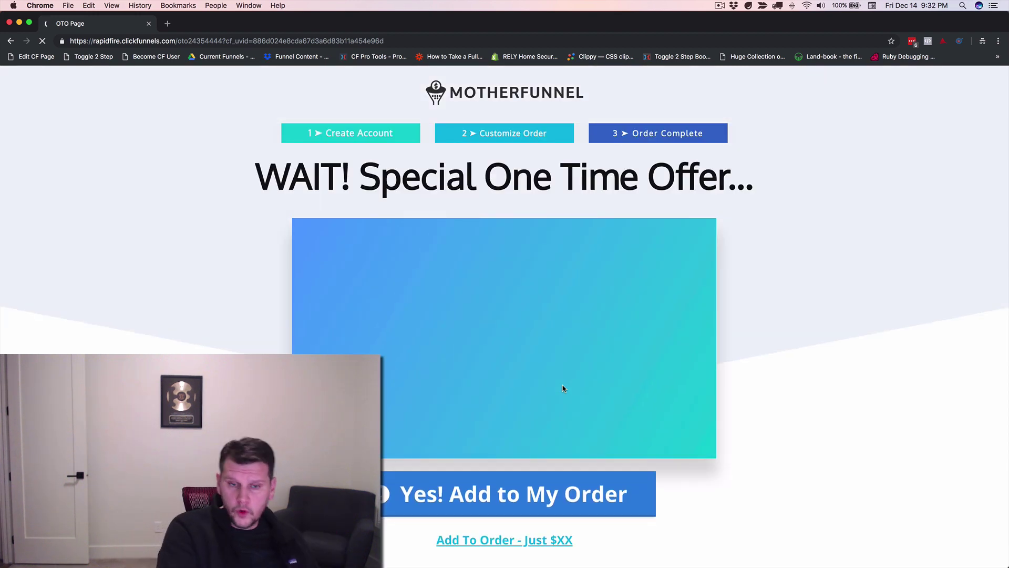
Choose 'Yes! Add to My Order' on the one-time offer and pay $97.00 via PayPal
scroll(542, 376, "down", 2)
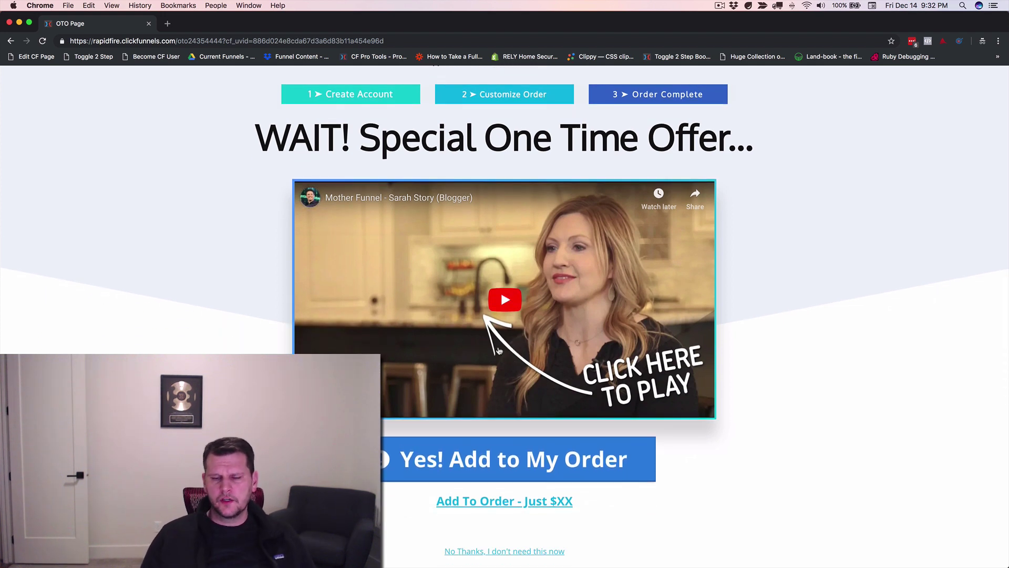
left_click(522, 469)
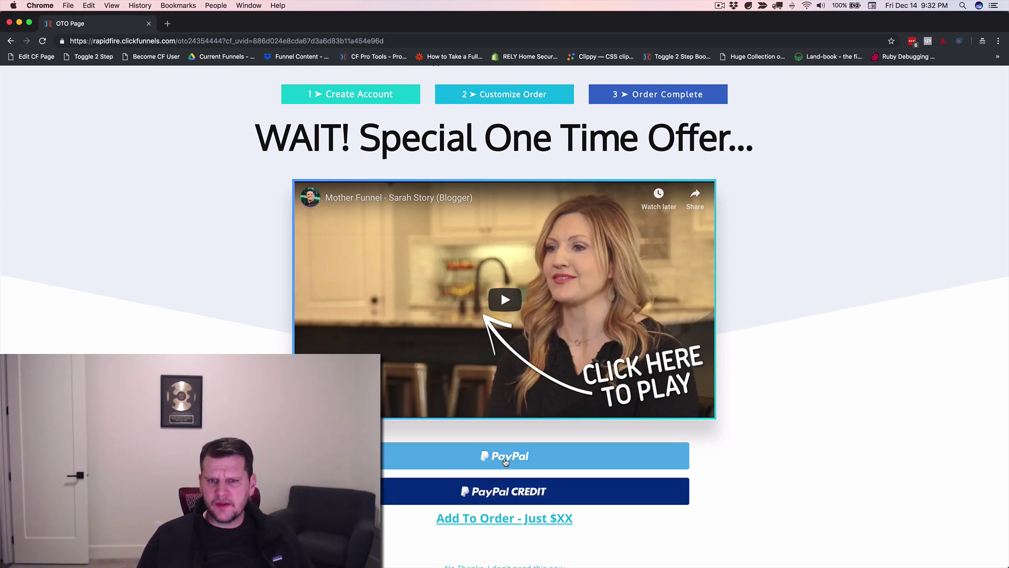
left_click(506, 459)
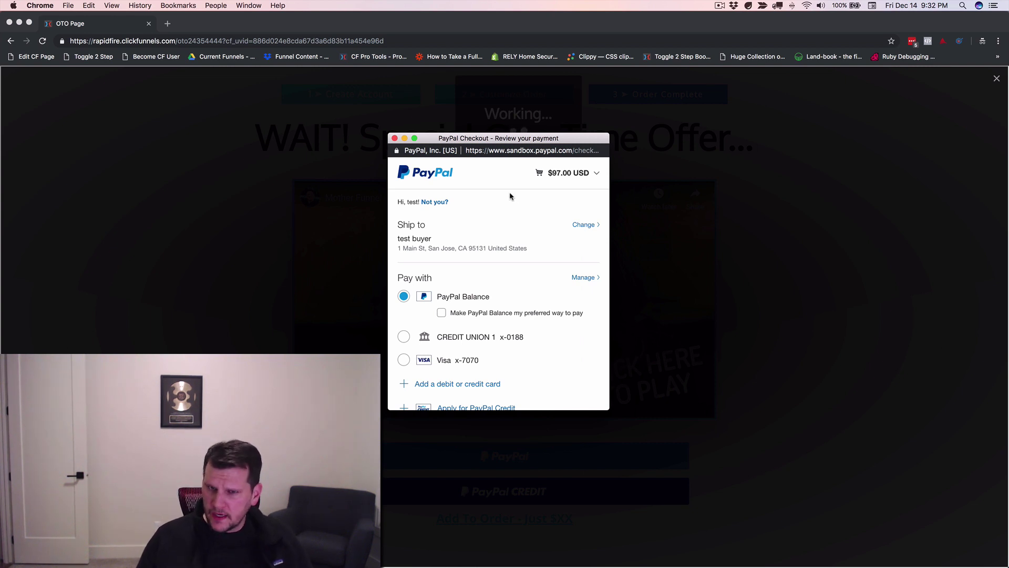
scroll(513, 196, "down", 2)
scroll(520, 192, "up", 2)
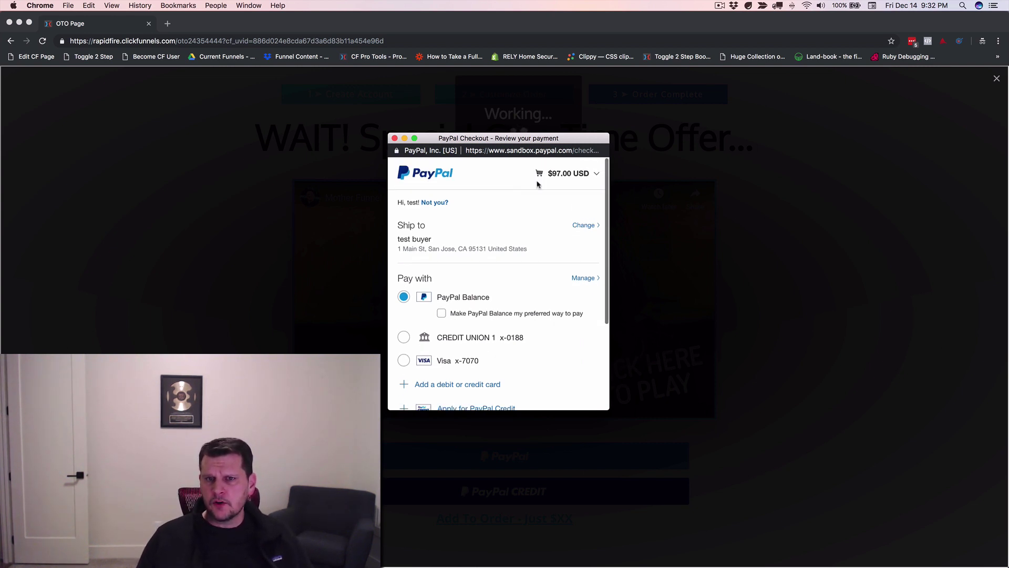
scroll(462, 241, "down", 3)
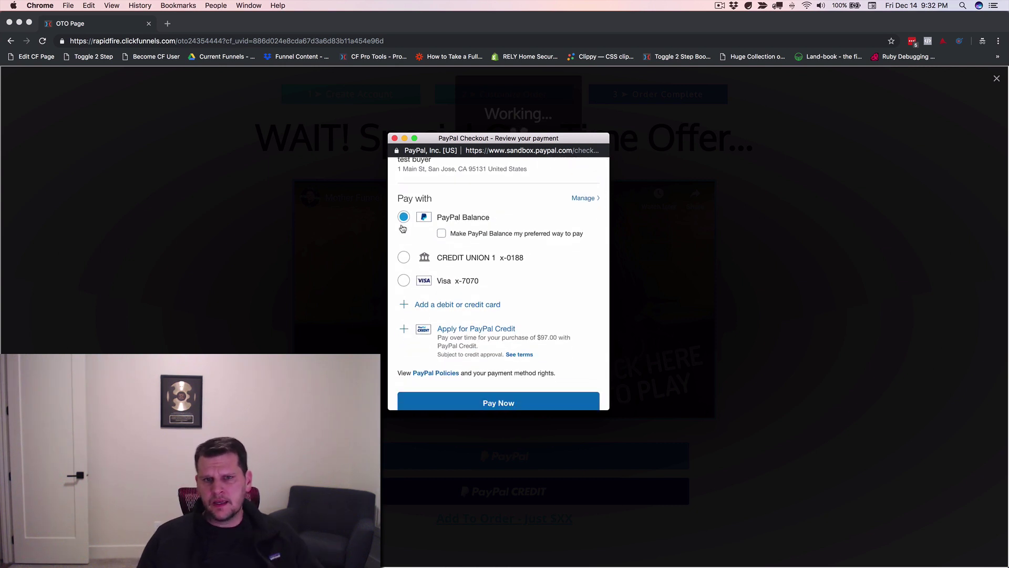
left_click(474, 402)
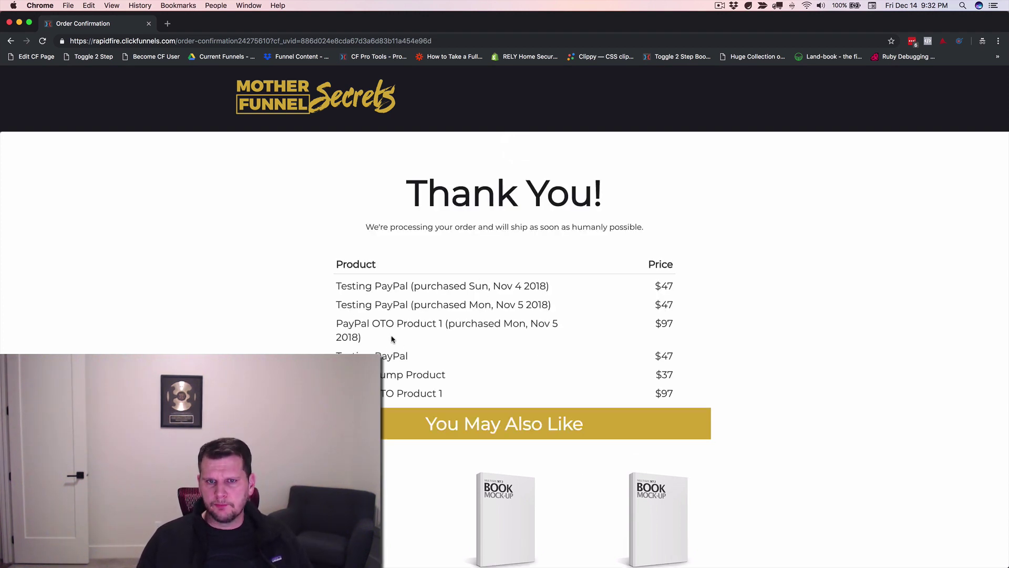
left_click_drag(419, 287, 551, 287)
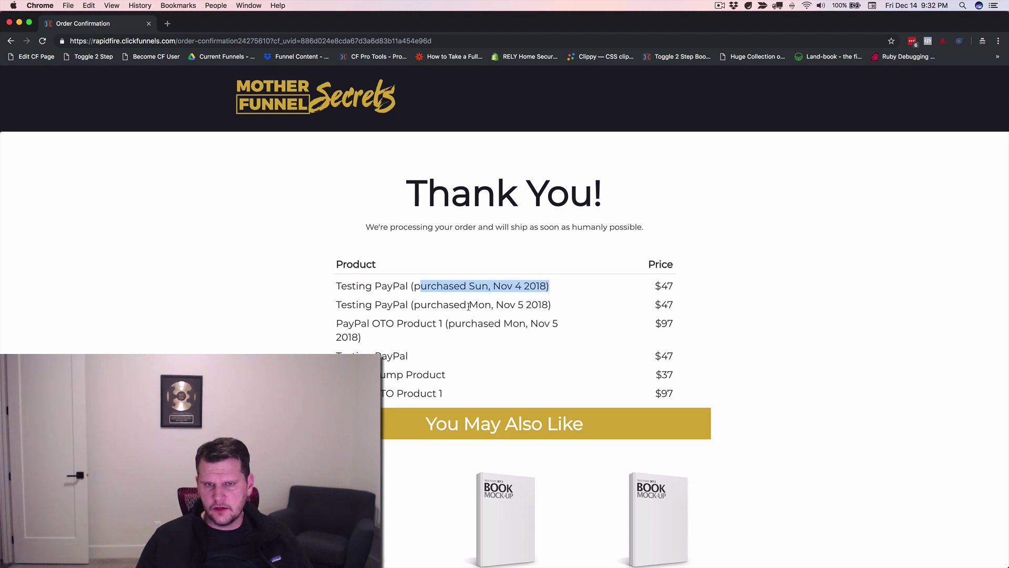
left_click_drag(467, 305, 553, 319)
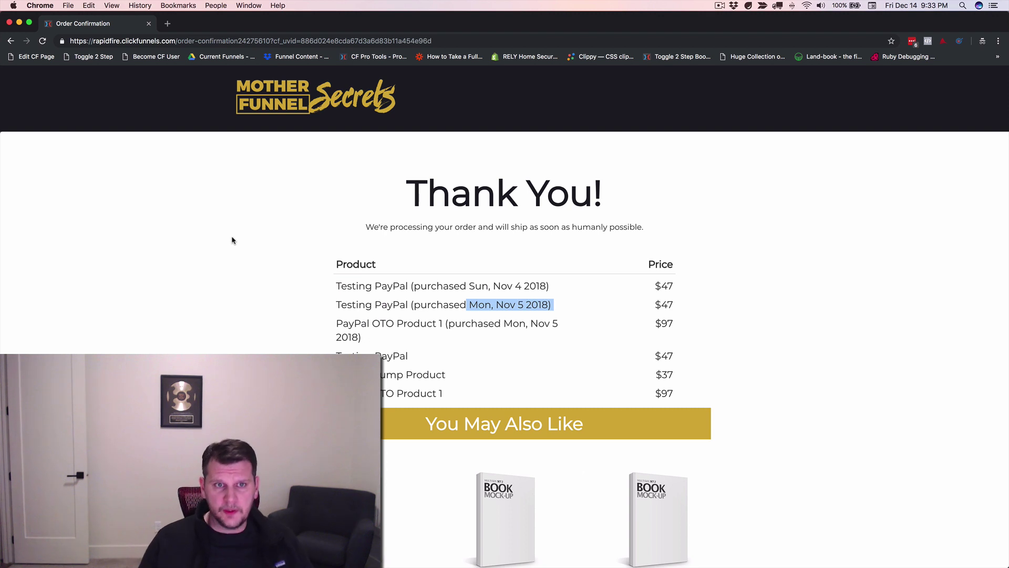
left_click(230, 233)
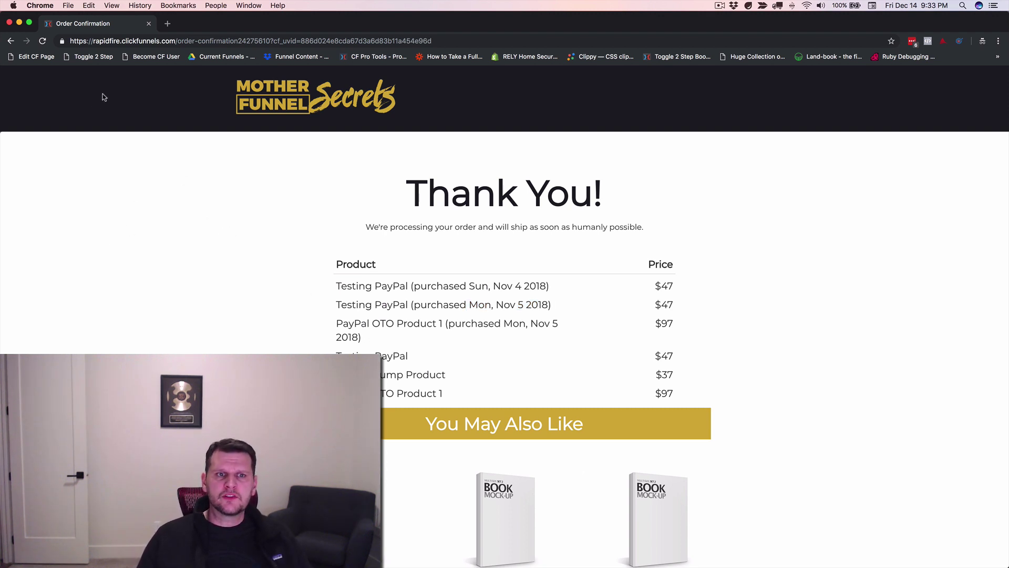
Go back twice to the order form, try the credit card field, then reselect PayPal at $84.00
left_click(11, 42)
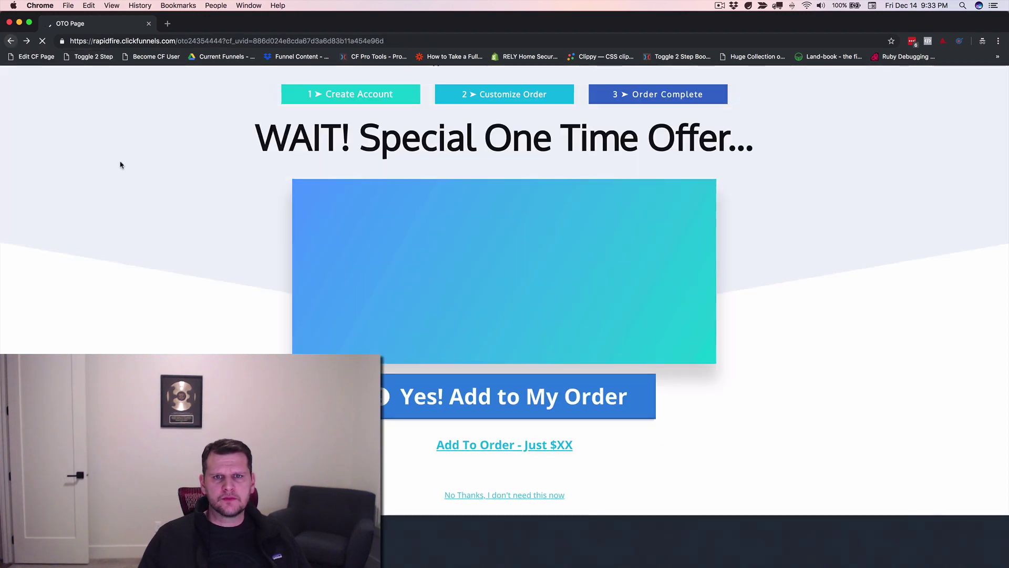
key("super+bracketleft")
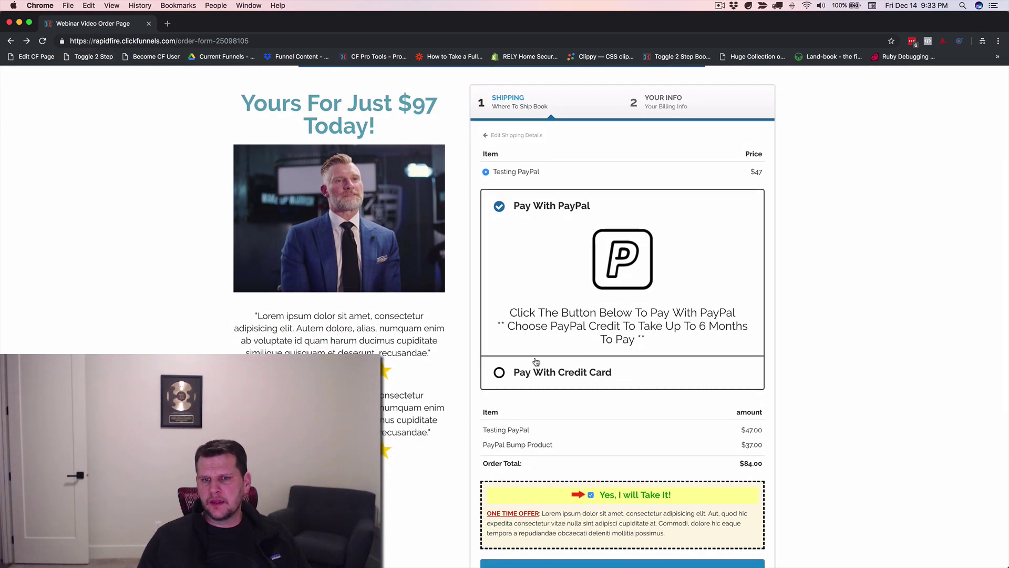
left_click(541, 374)
left_click(578, 288)
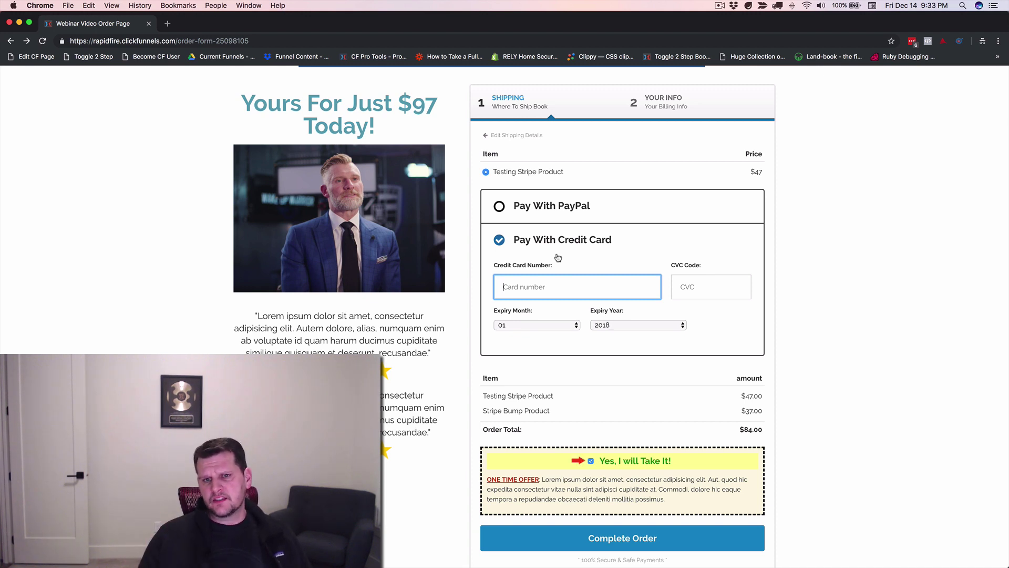
left_click(549, 209)
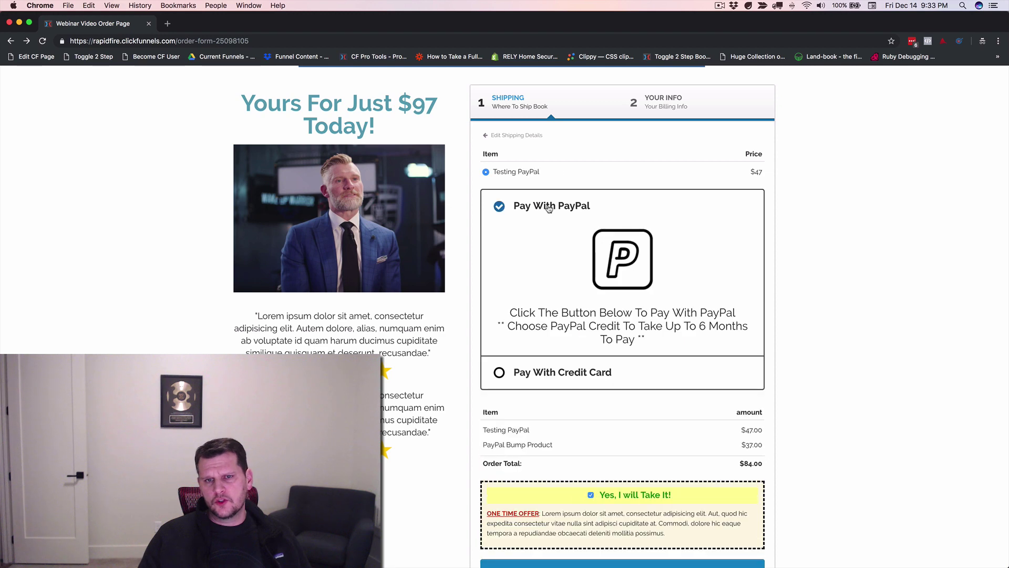
scroll(589, 316, "down", 5)
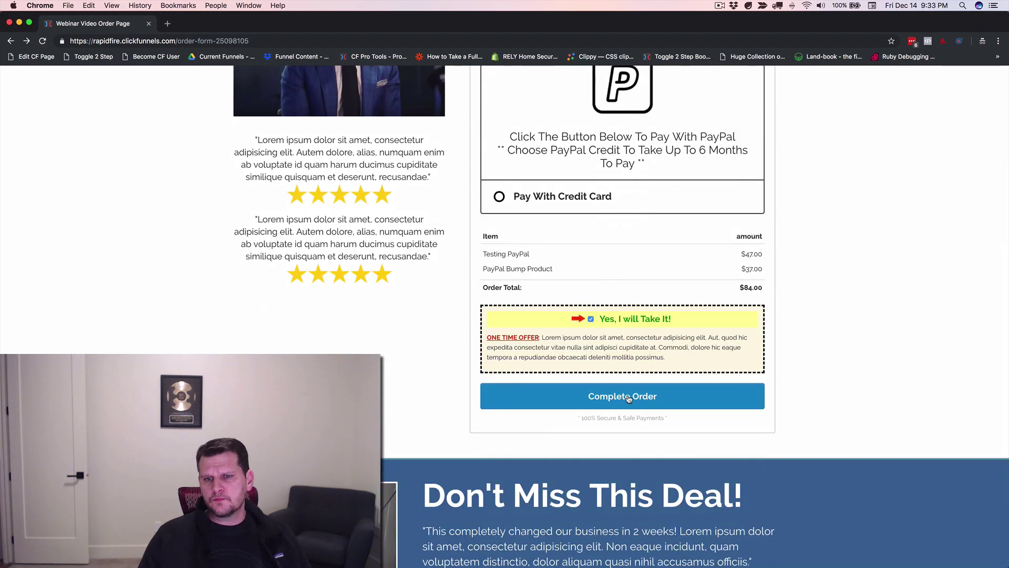